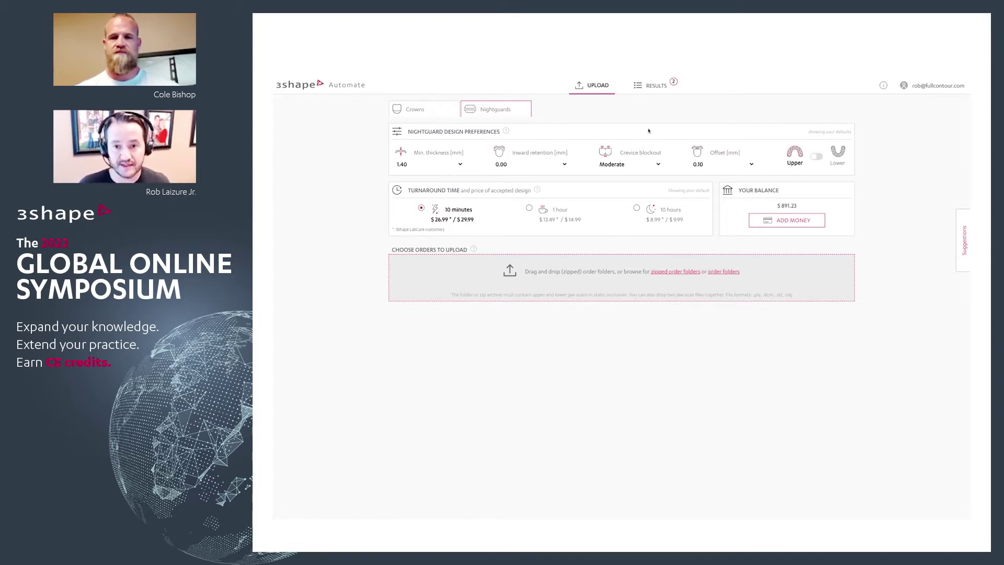
Open the undecided nightguard order uploaded at 2:55:25 PM for review and go to its occlusion and bite images.
{"action": "left_click", "coordinate": [653, 85]}
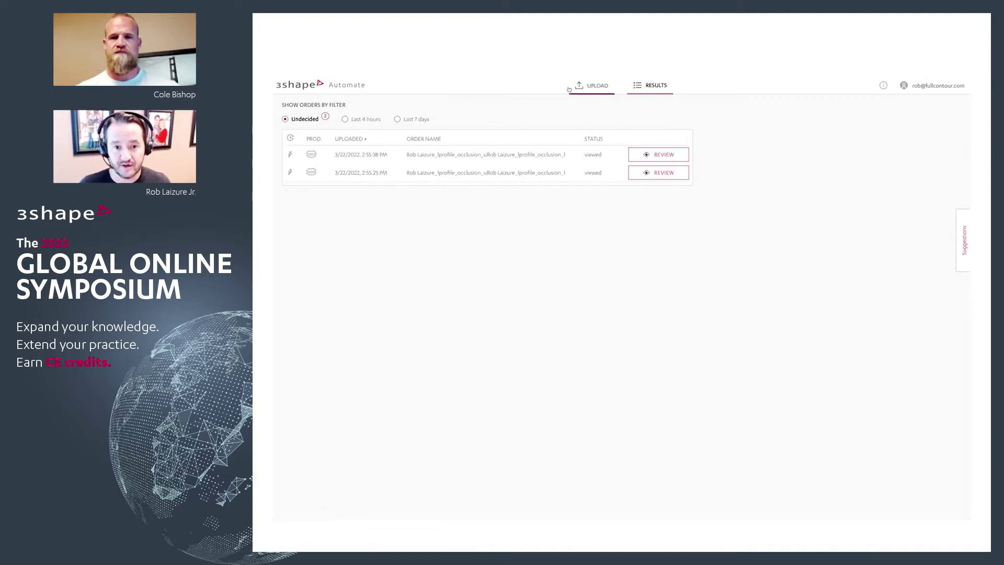
{"action": "left_click", "coordinate": [665, 173]}
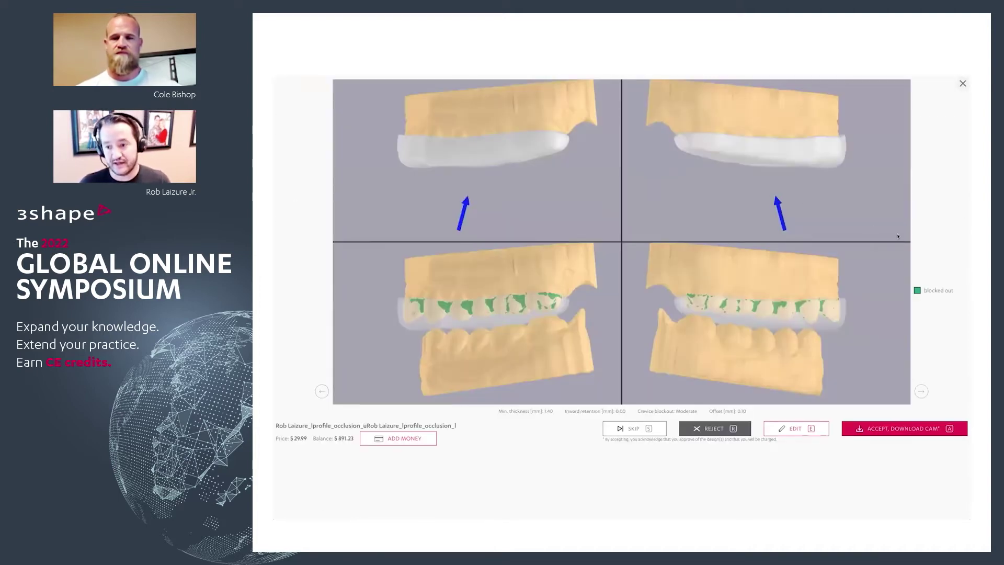
{"action": "left_click", "coordinate": [928, 240]}
{"action": "left_click", "coordinate": [928, 240]}
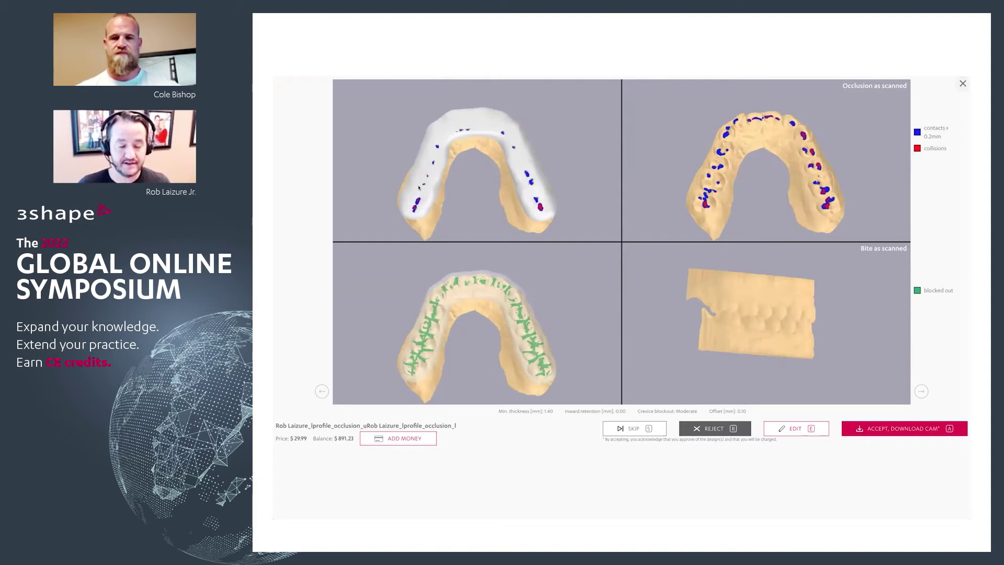
Open the nightguard design for editing and inspect it by hiding and reshowing the nightguard and the upper jaw individually.
{"action": "left_click", "coordinate": [805, 433]}
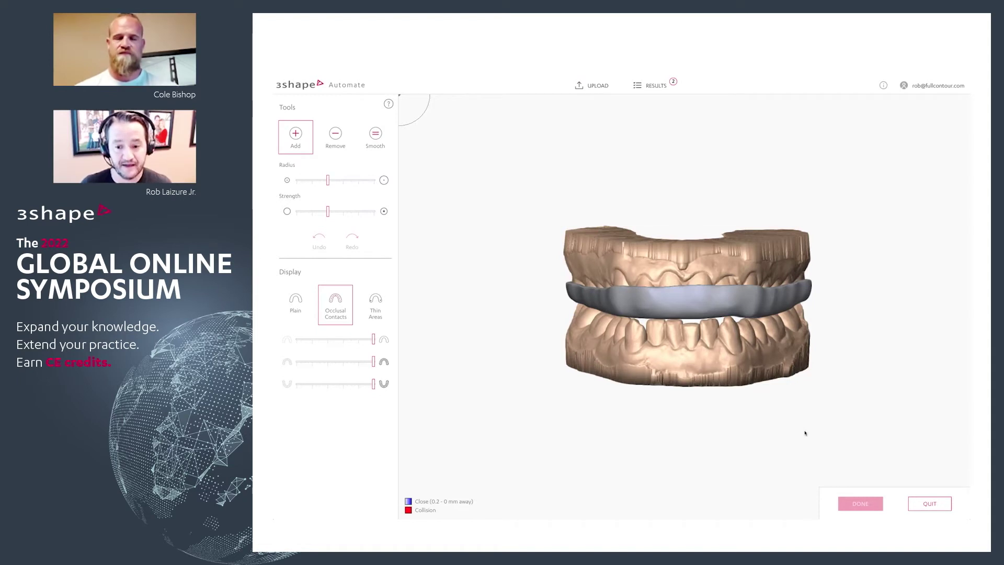
{"action": "right_click_drag", "start_coordinate": [778, 381], "coordinate": [766, 270]}
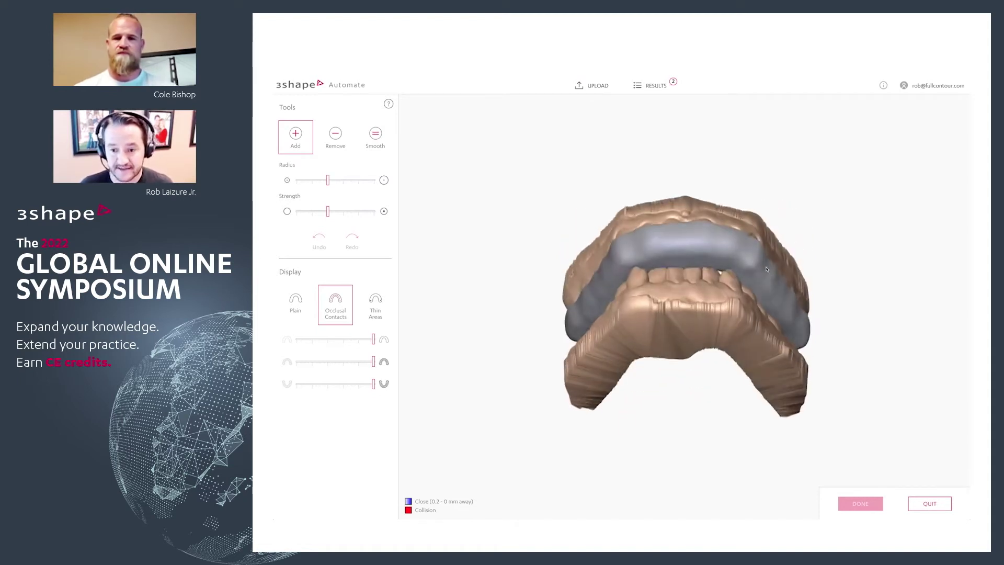
{"action": "right_click_drag", "start_coordinate": [490, 305], "coordinate": [445, 352]}
{"action": "left_click", "coordinate": [286, 340]}
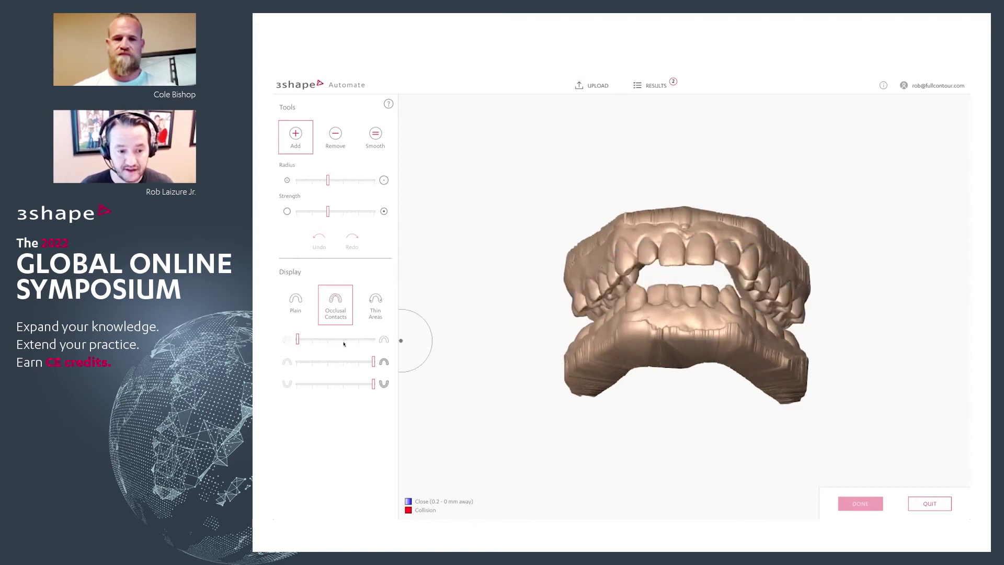
{"action": "left_click", "coordinate": [384, 341]}
{"action": "left_click", "coordinate": [286, 362]}
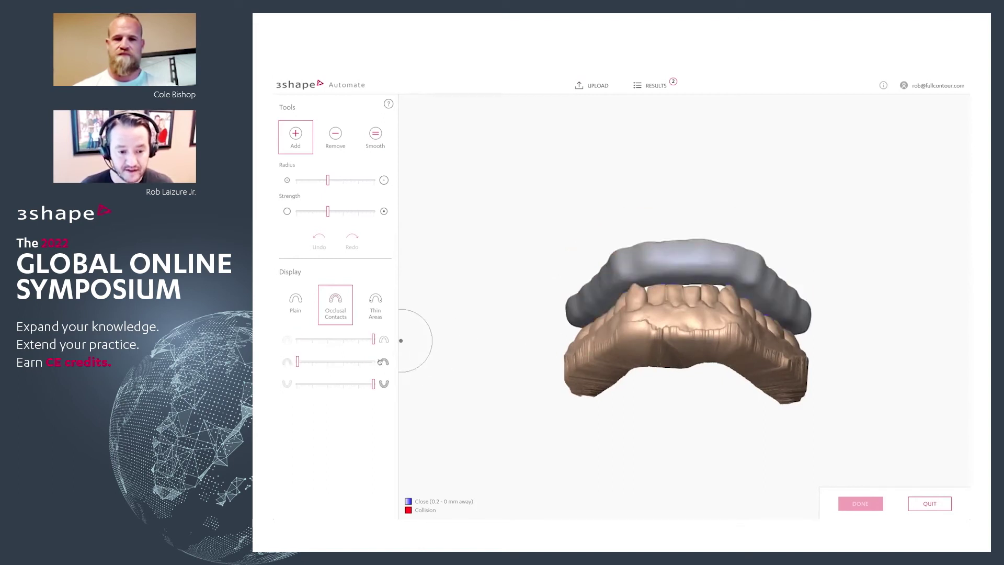
{"action": "left_click", "coordinate": [384, 362]}
Make the lower jaw mostly transparent and turn the model to expose the nightguard's biting surface.
{"action": "left_click", "coordinate": [286, 384]}
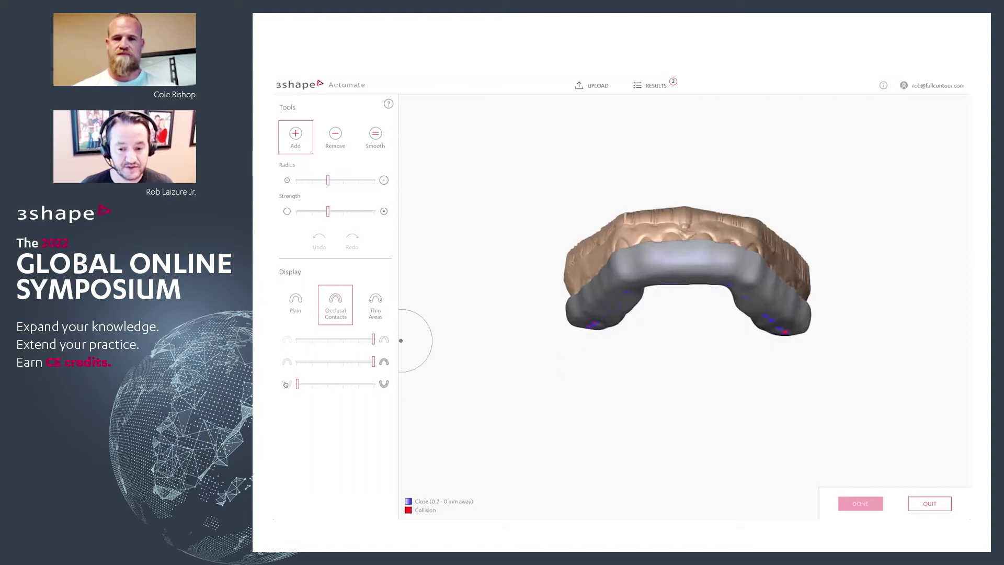
{"action": "left_click_drag", "start_coordinate": [306, 386], "coordinate": [309, 385]}
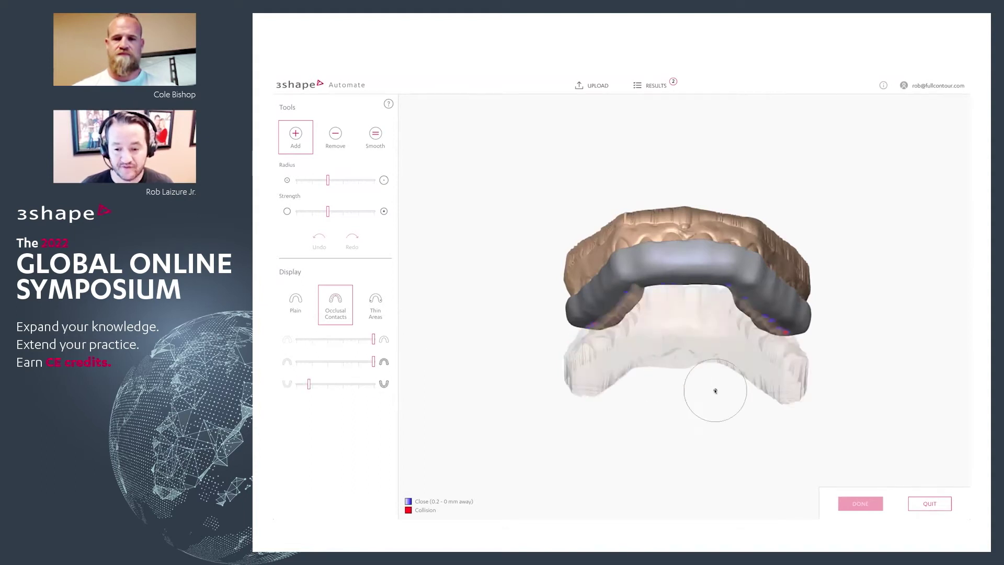
{"action": "mouse_move", "coordinate": [773, 381]}
{"action": "right_mouse_down"}
{"action": "mouse_move", "coordinate": [778, 234]}
{"action": "mouse_move", "coordinate": [782, 251]}
{"action": "mouse_move", "coordinate": [773, 258]}
{"action": "right_mouse_up"}
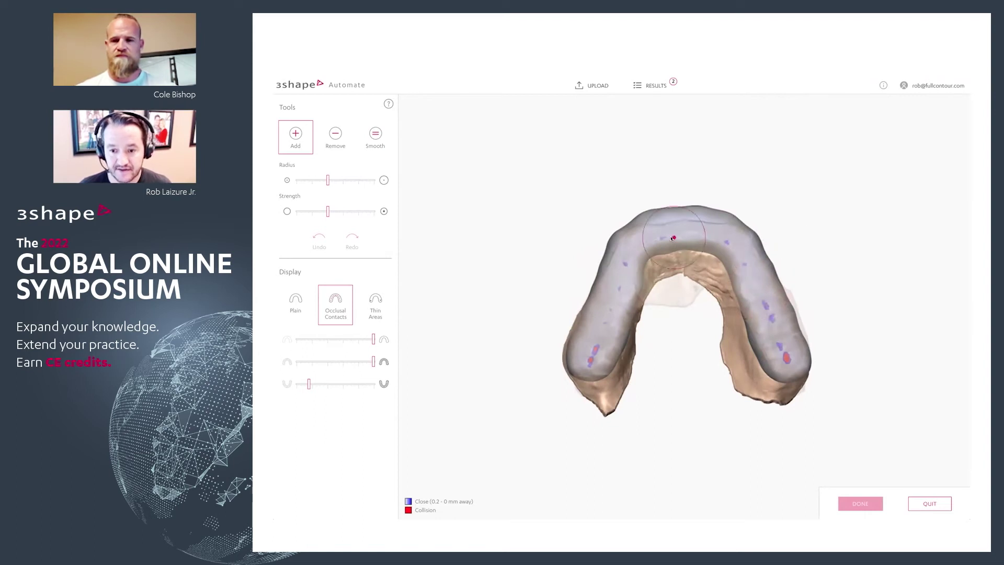
Add material along the nightguard's biting surface to build occlusal contacts around the arch, and switch to the Smooth tool.
{"action": "left_click", "coordinate": [608, 307]}
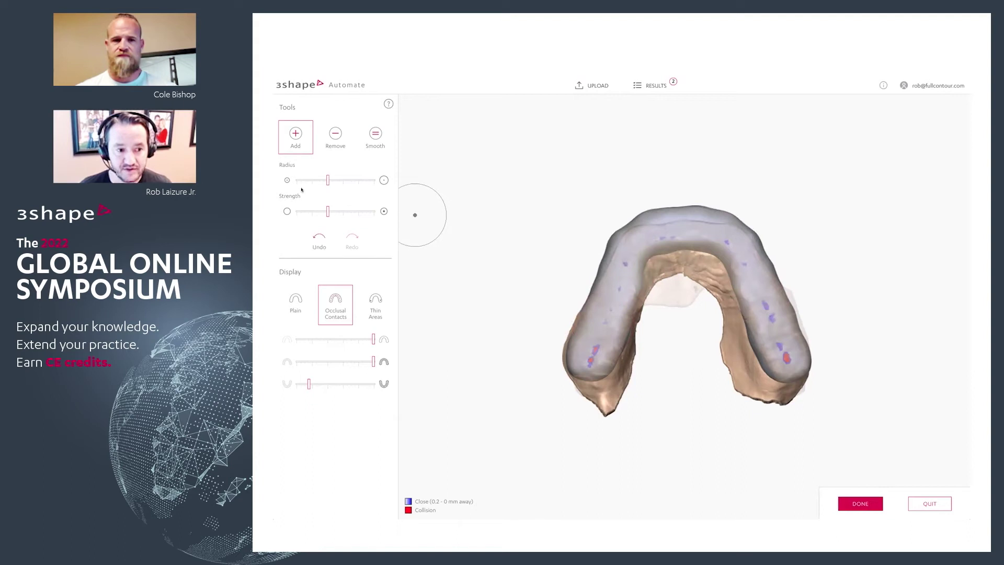
{"action": "mouse_move", "coordinate": [602, 313]}
{"action": "left_mouse_down"}
{"action": "mouse_move", "coordinate": [618, 298]}
{"action": "mouse_move", "coordinate": [609, 308]}
{"action": "mouse_move", "coordinate": [596, 262]}
{"action": "mouse_move", "coordinate": [634, 252]}
{"action": "mouse_move", "coordinate": [649, 234]}
{"action": "mouse_move", "coordinate": [690, 238]}
{"action": "left_mouse_up"}
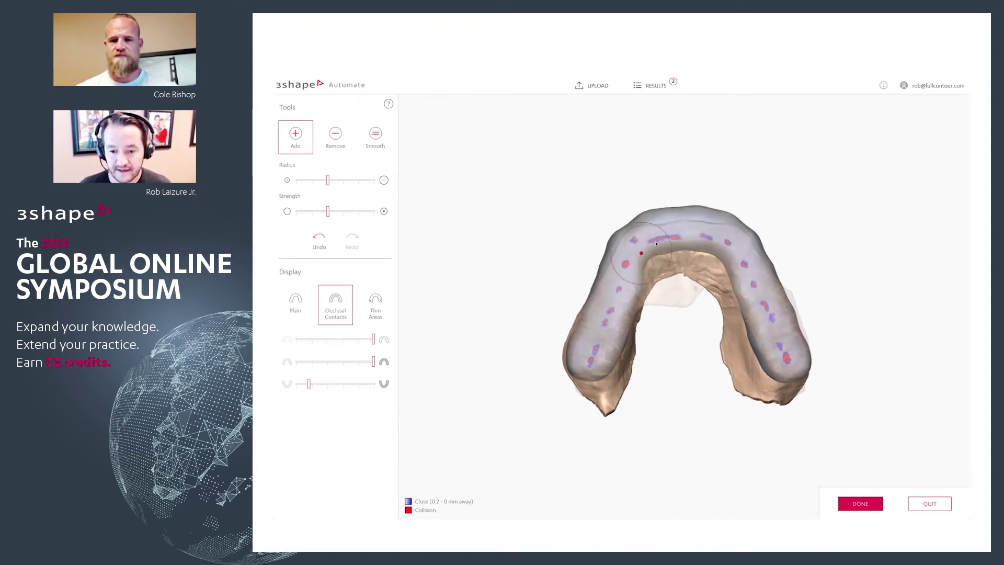
{"action": "left_click", "coordinate": [376, 137]}
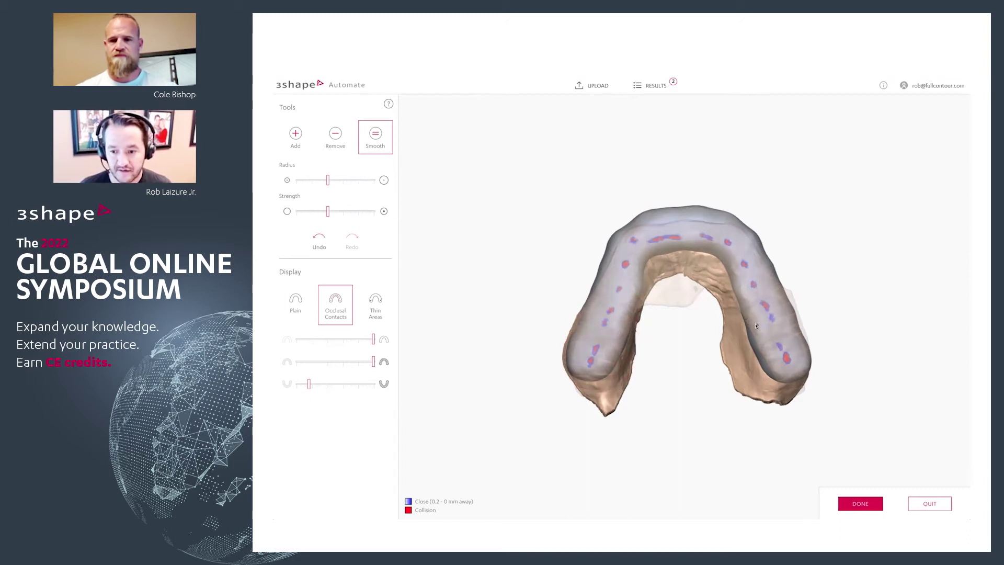
{"action": "right_click_drag", "start_coordinate": [879, 309], "coordinate": [815, 329]}
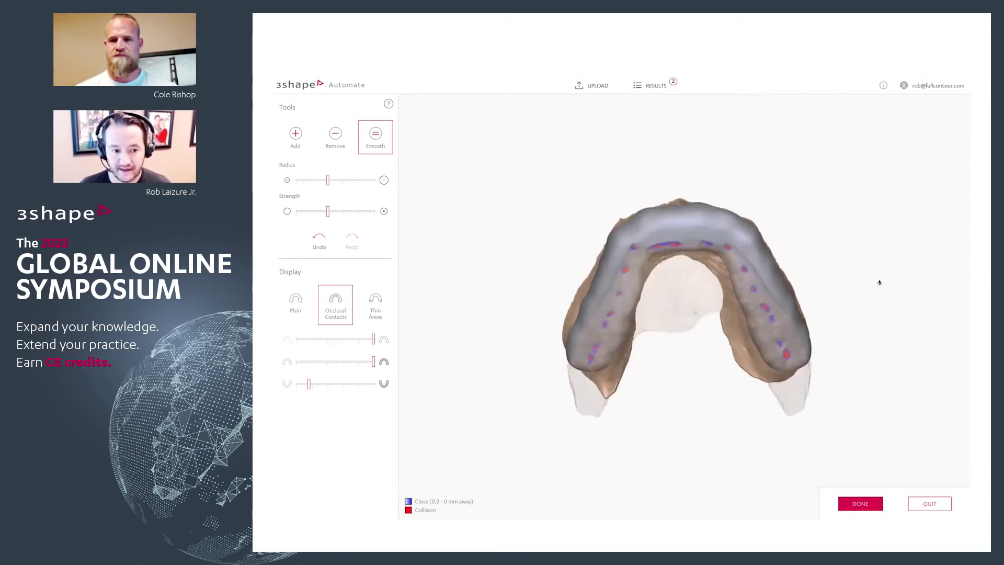
Display the thin areas and add material over the nightguard's spots below the 1.4 mm occlusal minimum.
{"action": "left_click", "coordinate": [371, 315]}
{"action": "left_click", "coordinate": [337, 319]}
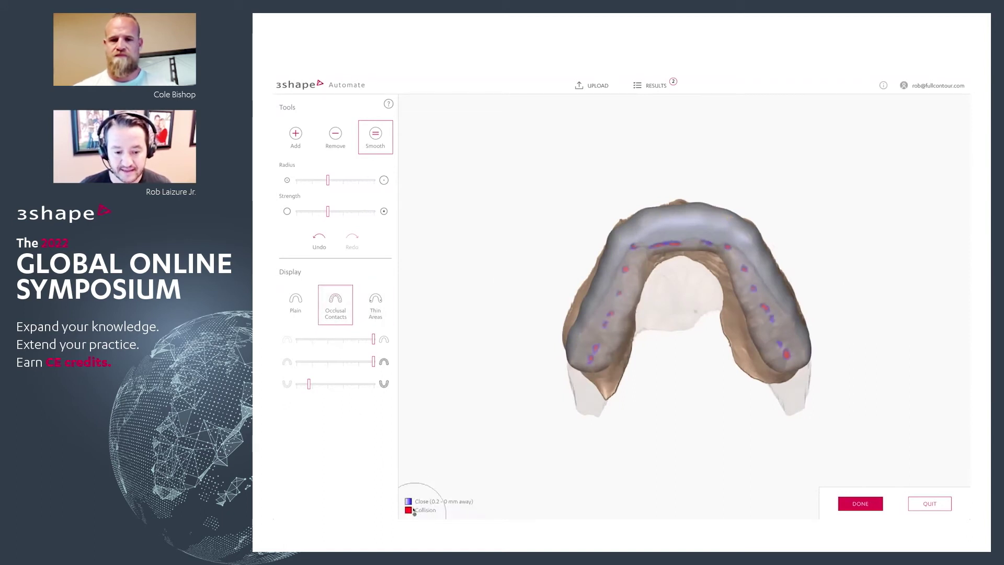
{"action": "left_click", "coordinate": [380, 311]}
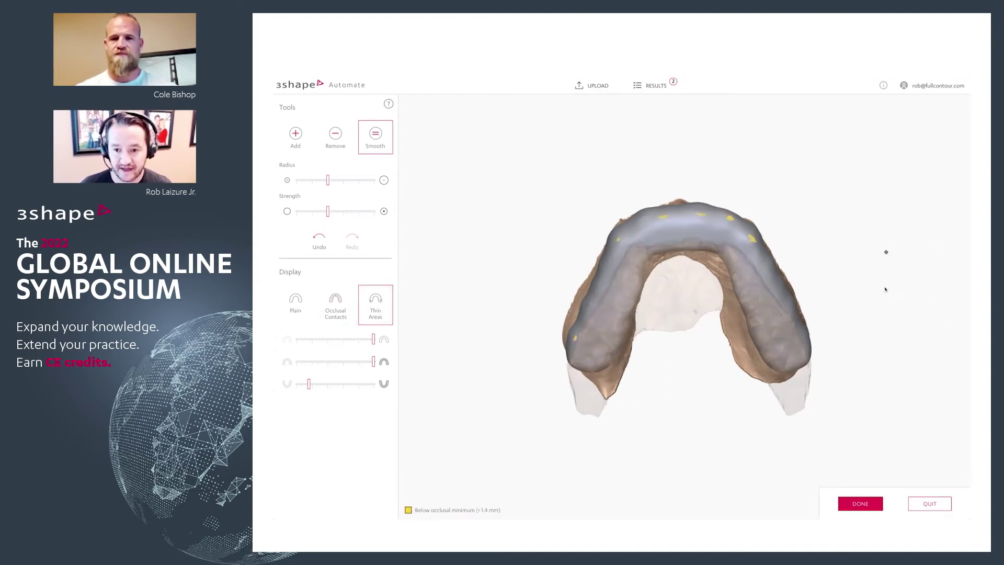
{"action": "mouse_move", "coordinate": [886, 289]}
{"action": "right_mouse_down"}
{"action": "mouse_move", "coordinate": [886, 345]}
{"action": "mouse_move", "coordinate": [886, 285]}
{"action": "right_mouse_up"}
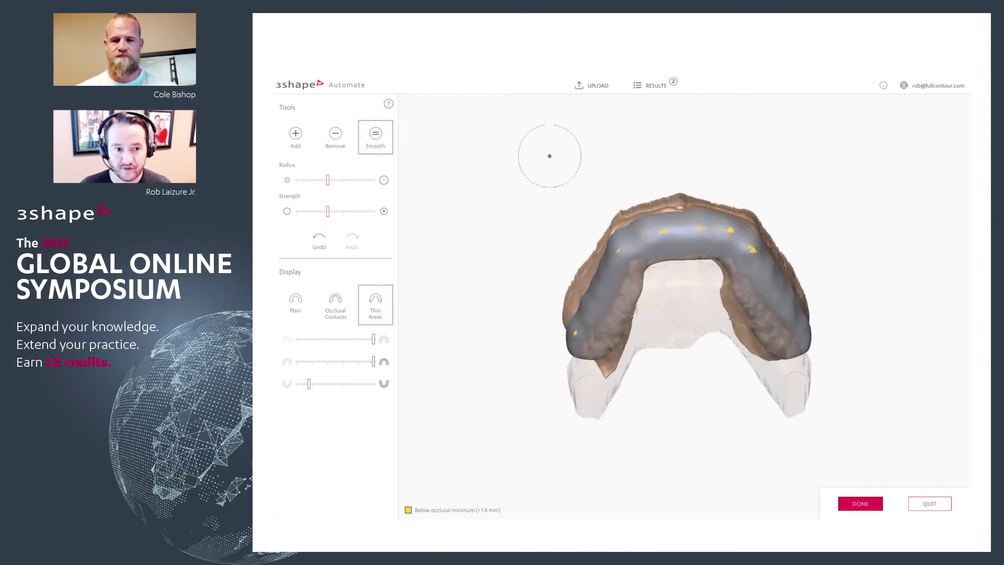
{"action": "left_click", "coordinate": [285, 137]}
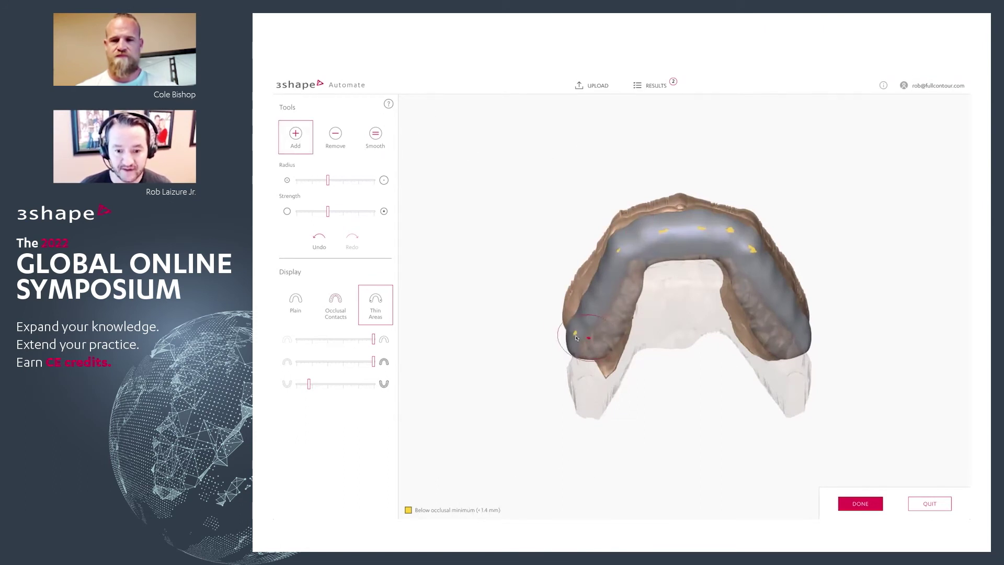
{"action": "mouse_move", "coordinate": [651, 272]}
{"action": "left_mouse_down"}
{"action": "mouse_move", "coordinate": [653, 230]}
{"action": "mouse_move", "coordinate": [753, 238]}
{"action": "left_mouse_up"}
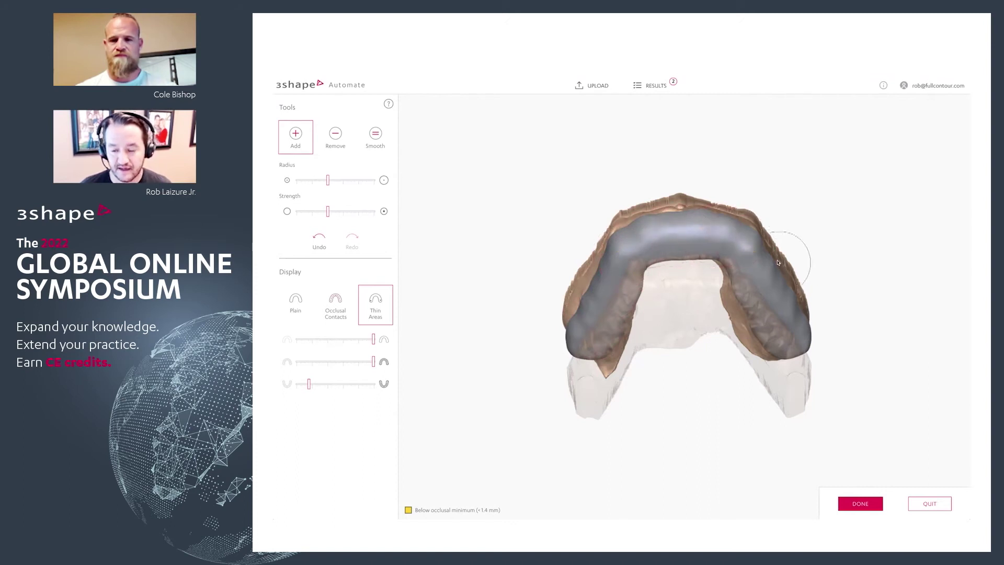
{"action": "right_click_drag", "start_coordinate": [840, 262], "coordinate": [837, 242]}
{"action": "mouse_move", "coordinate": [816, 282]}
{"action": "right_mouse_down"}
{"action": "mouse_move", "coordinate": [825, 225]}
{"action": "mouse_move", "coordinate": [841, 340]}
{"action": "right_mouse_up"}
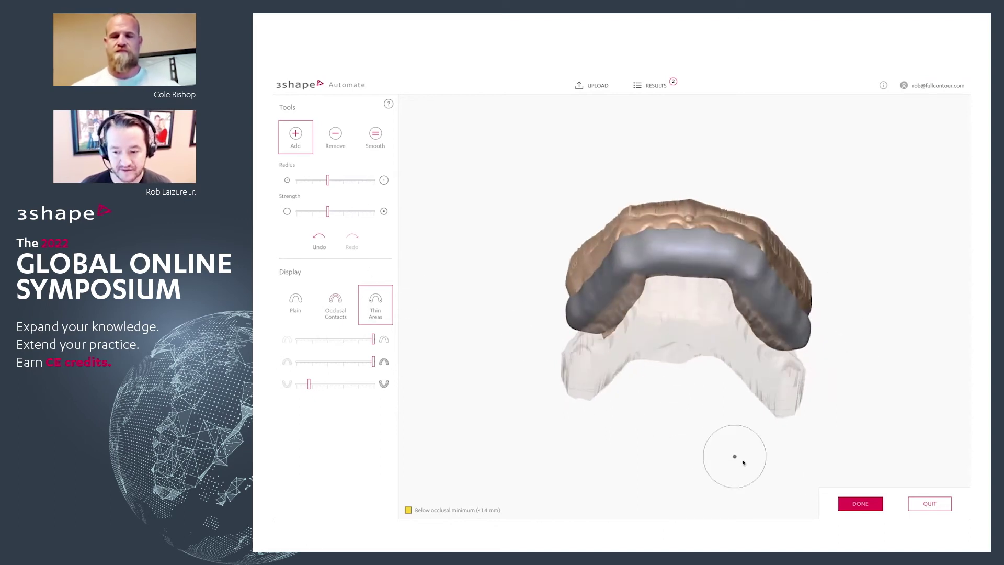
Finish editing the nightguard, update the review images with the latest edits and go to the occlusion images.
{"action": "left_click", "coordinate": [858, 503]}
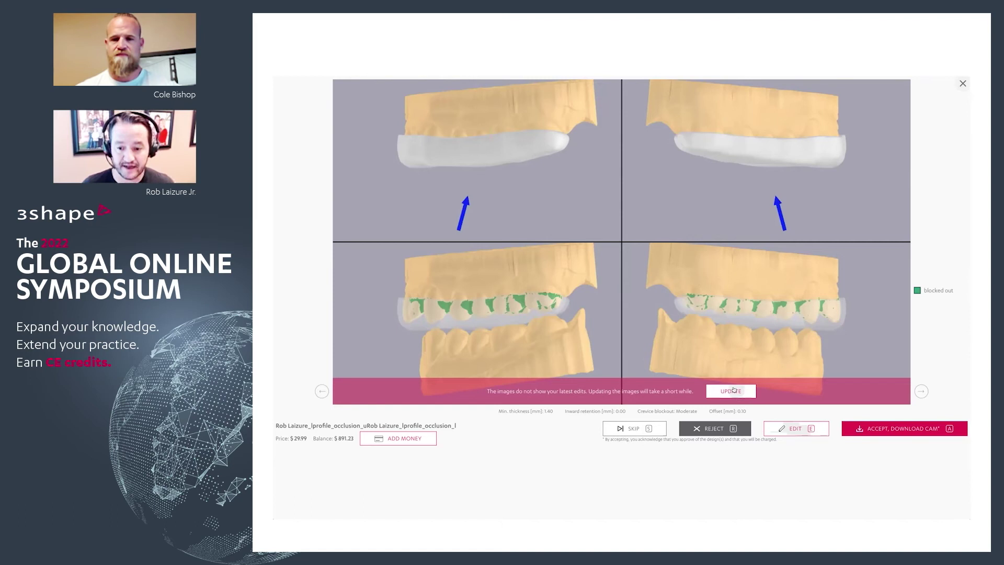
{"action": "left_click", "coordinate": [734, 393]}
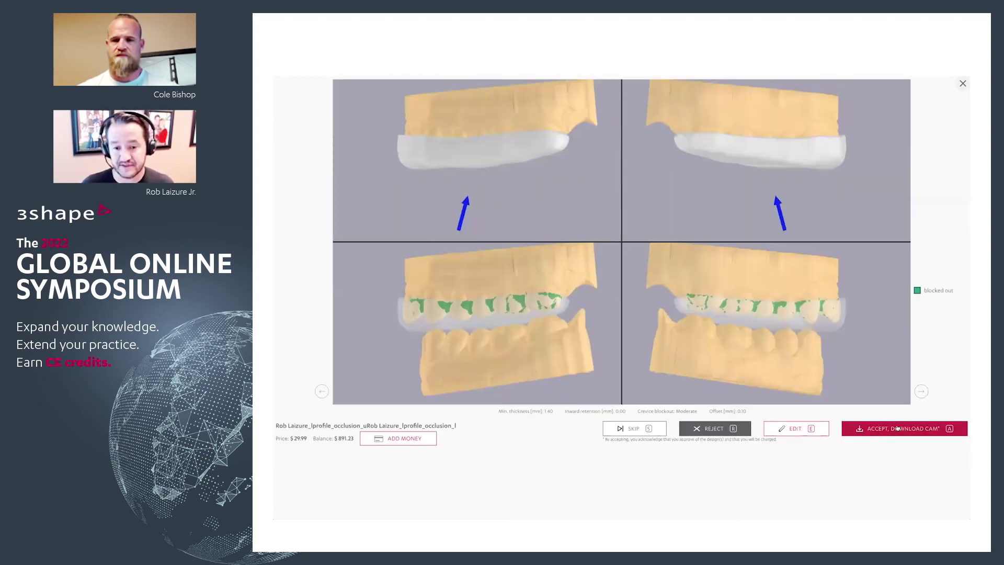
{"action": "double_click", "coordinate": [922, 391]}
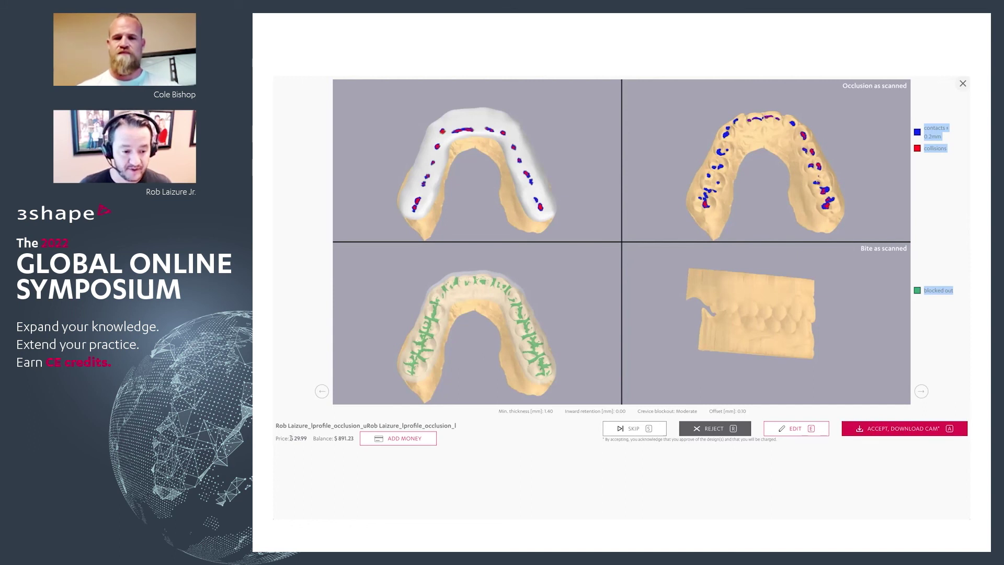
Highlight the order's price, close the review without accepting the design, and return to the upload page.
{"action": "left_click", "coordinate": [289, 438]}
{"action": "left_click_drag", "start_coordinate": [289, 438], "coordinate": [307, 439]}
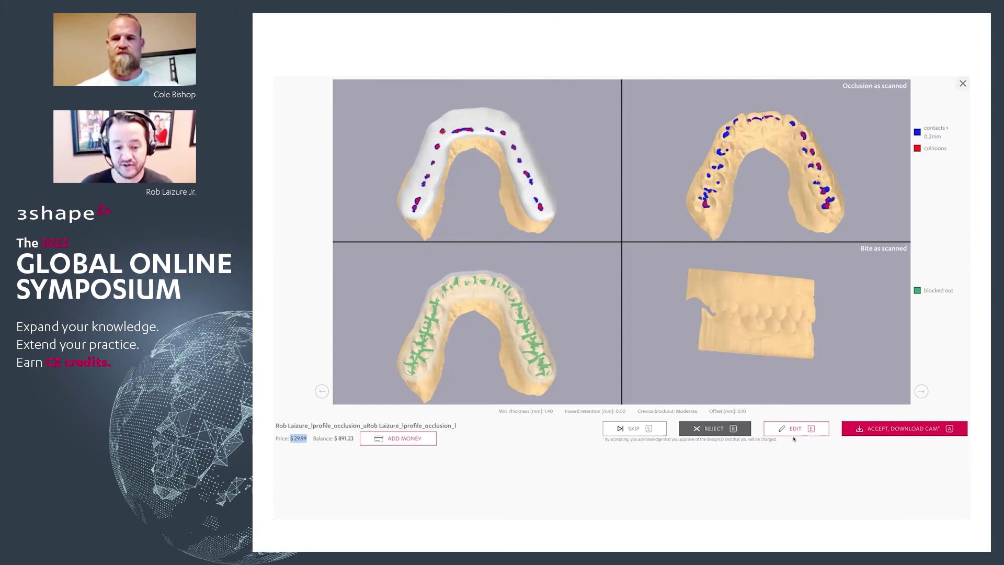
{"action": "left_click", "coordinate": [962, 84]}
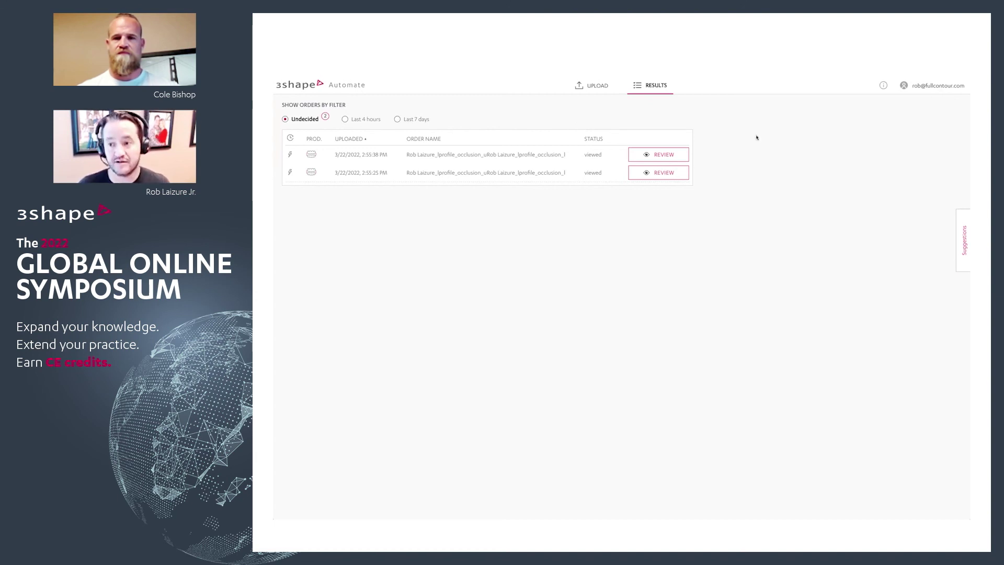
{"action": "left_click", "coordinate": [592, 84]}
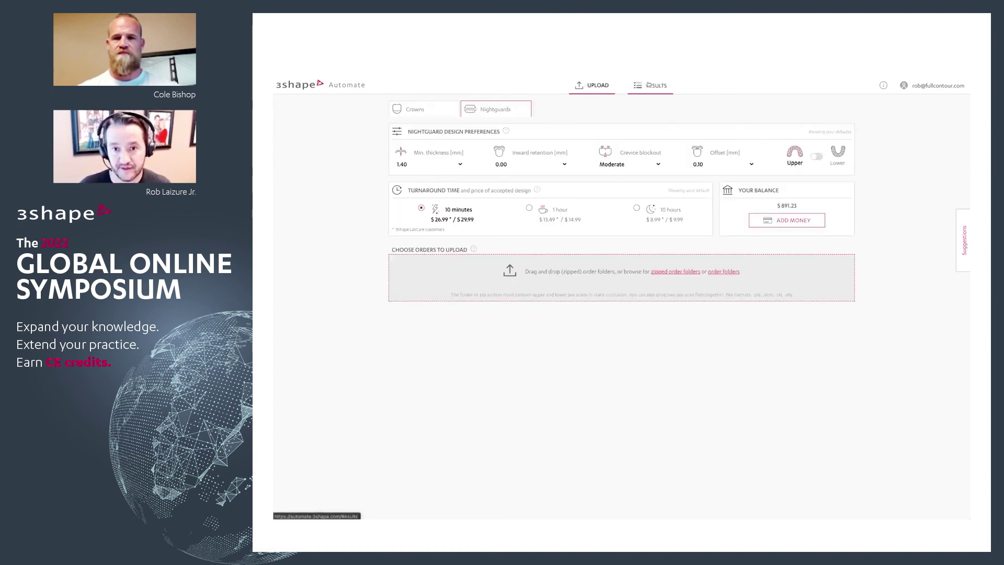